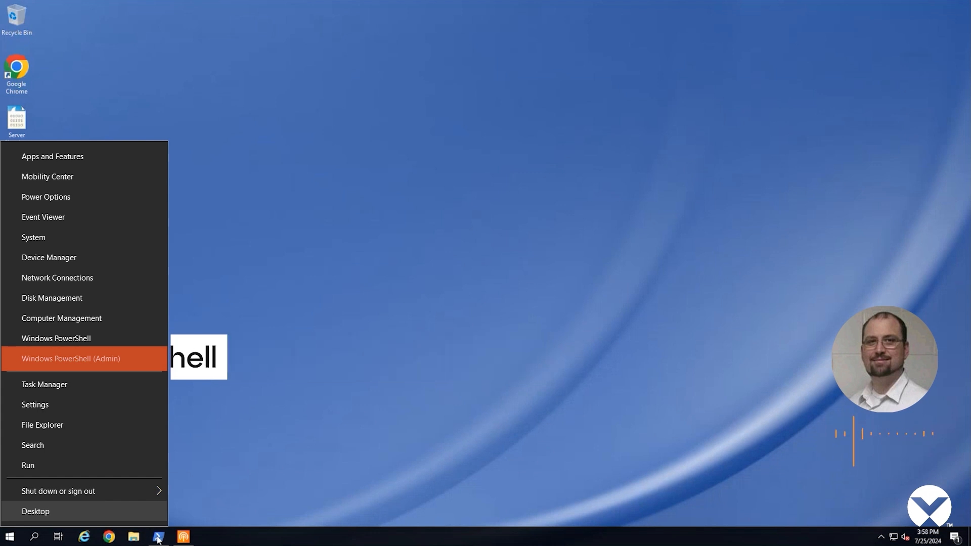
Run systeminfo in an administrator PowerShell, listing 23 hotfixes, 4 network cards and Hyper-V requirements.
click(152, 358)
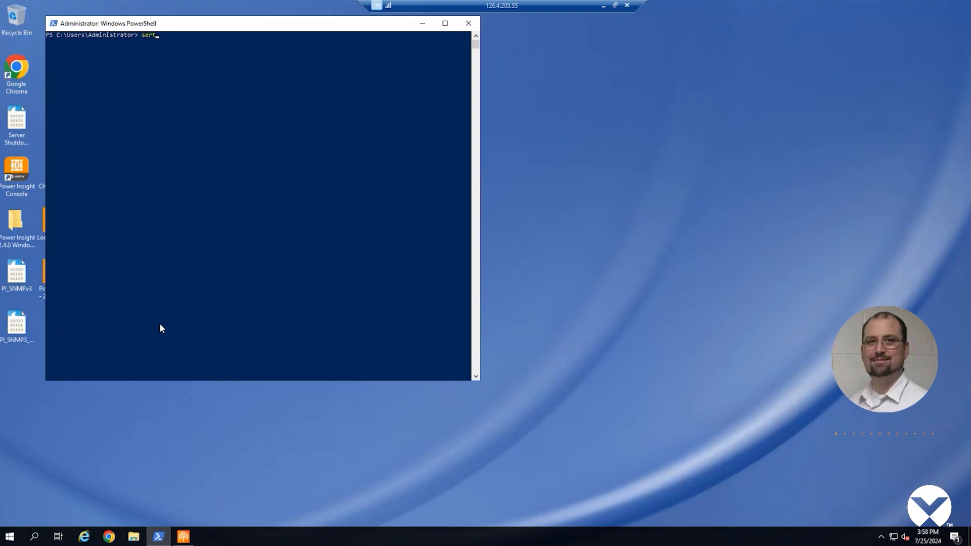
key(BackSpace)
key(BackSpace)
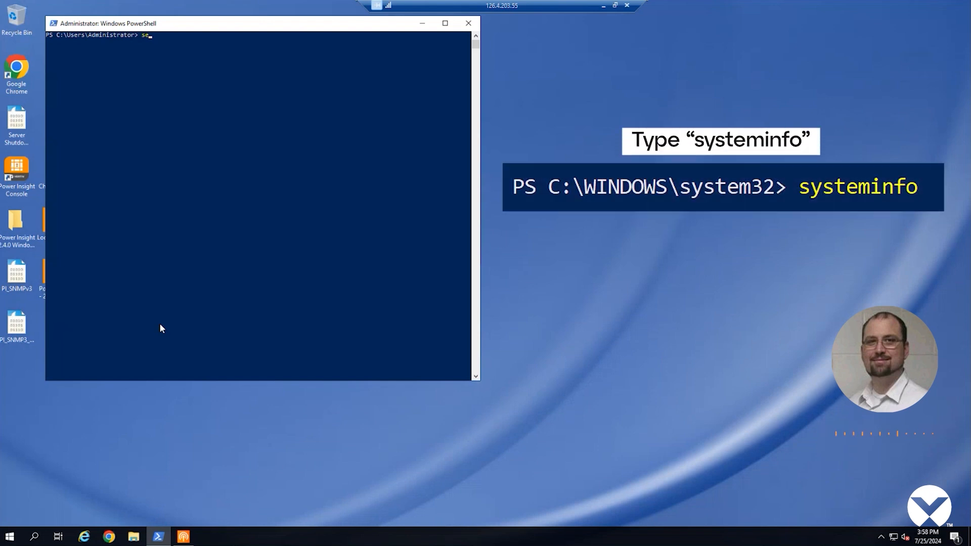
text(sys)
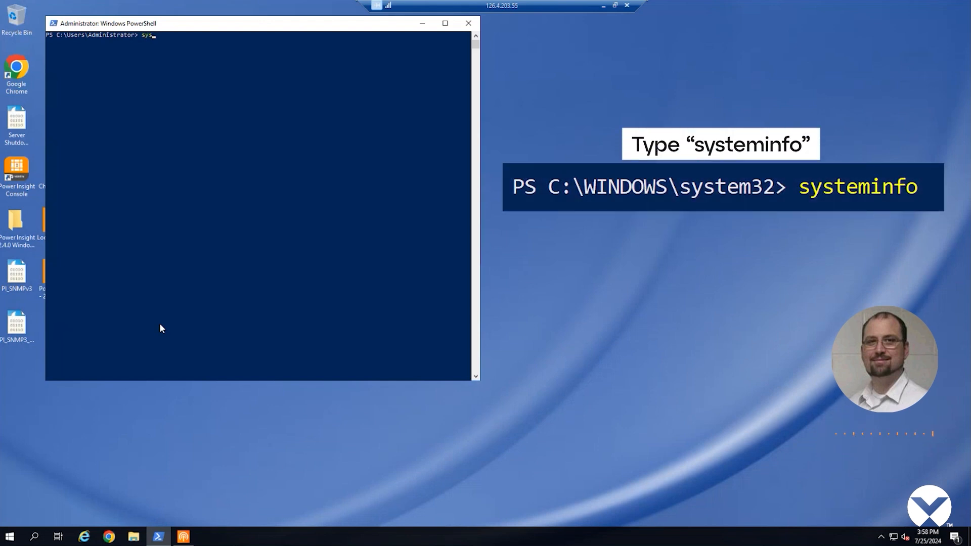
text(teminfo)
key(Return)
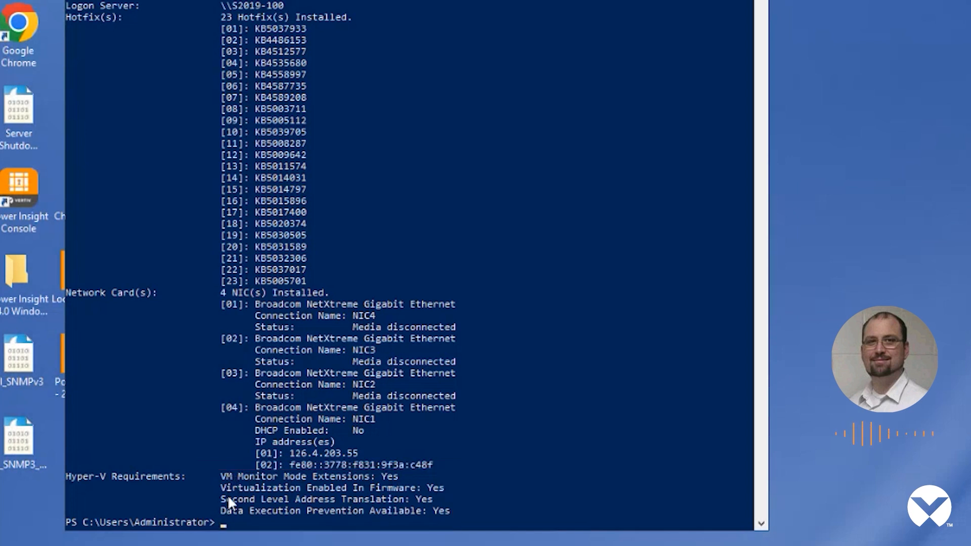
Set the execution policy to AllSigned, accept with y, and confirm it with Get-ExecutionPolicy.
text(Set-ExecutionPolicy -)
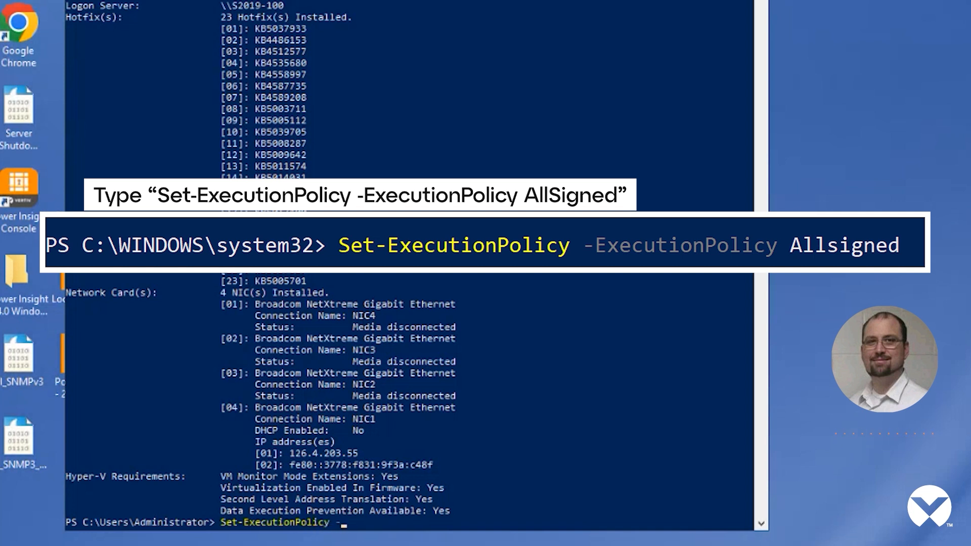
text(ExecutionPolicy All)
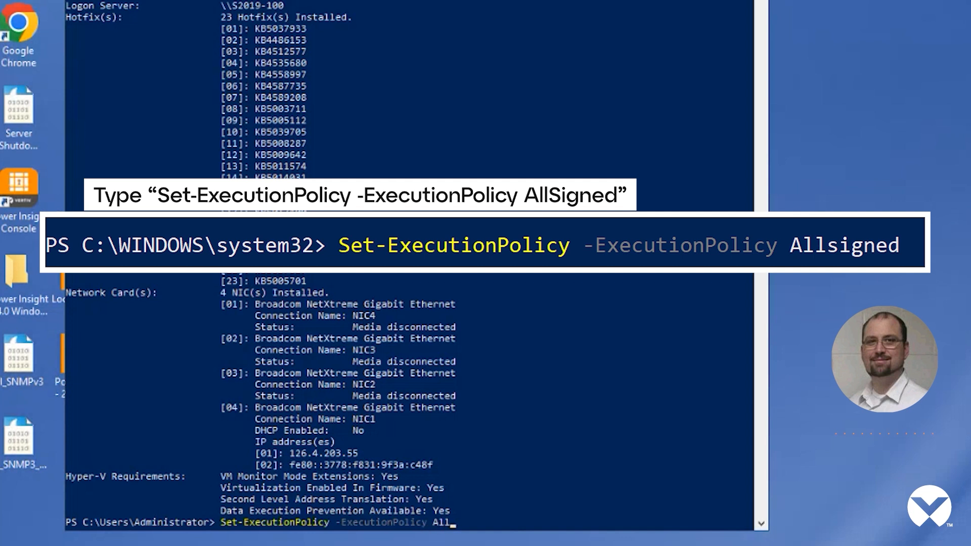
text(Signed)
key(Return)
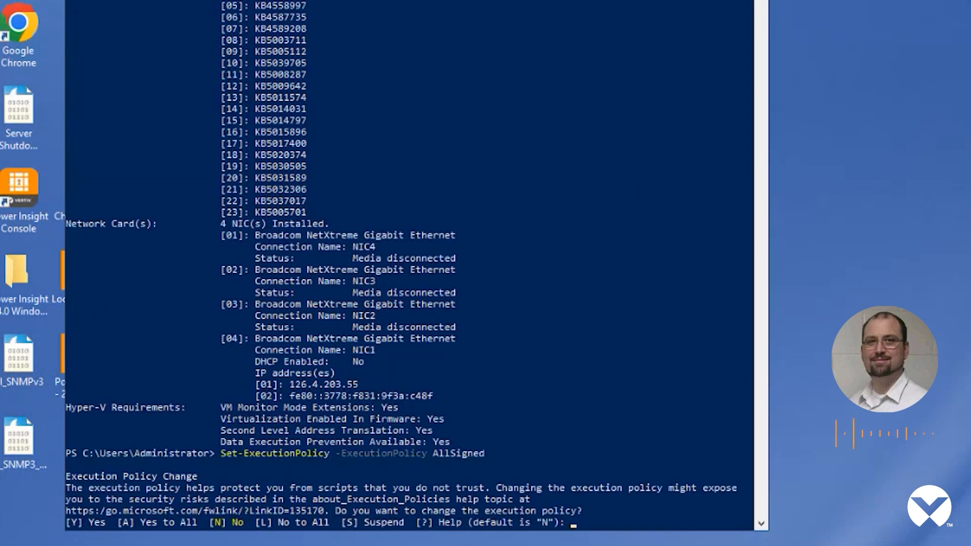
text(y)
key(Return)
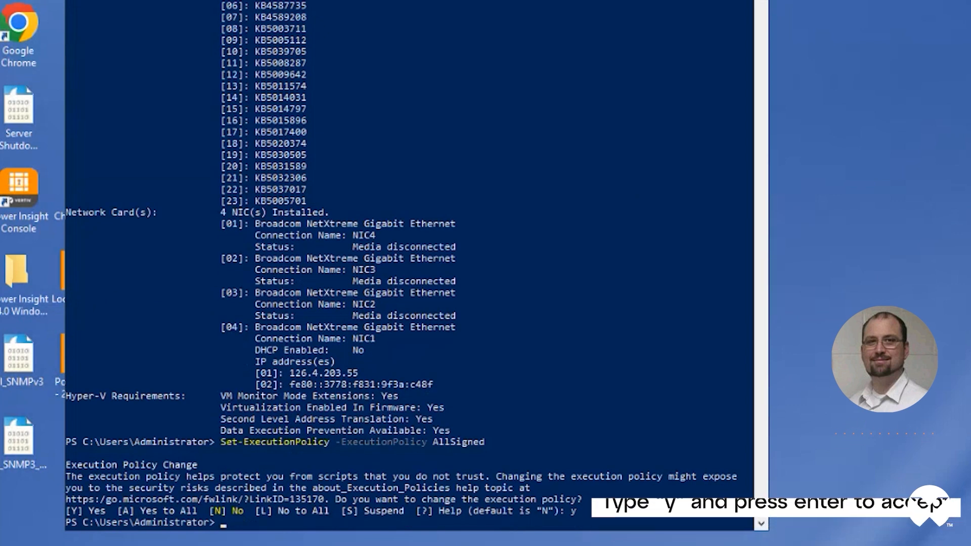
text(Get-Exe)
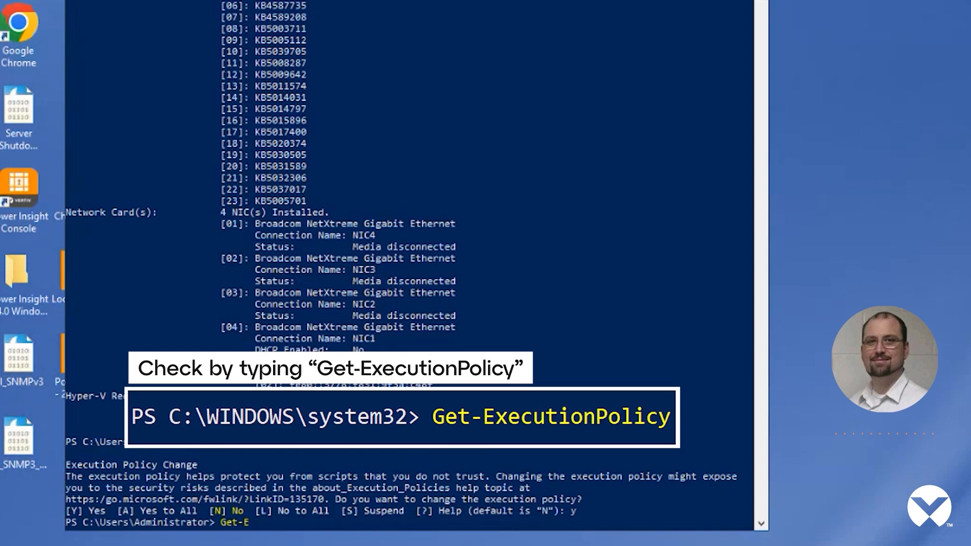
text(cutionPolicy)
key(Return)
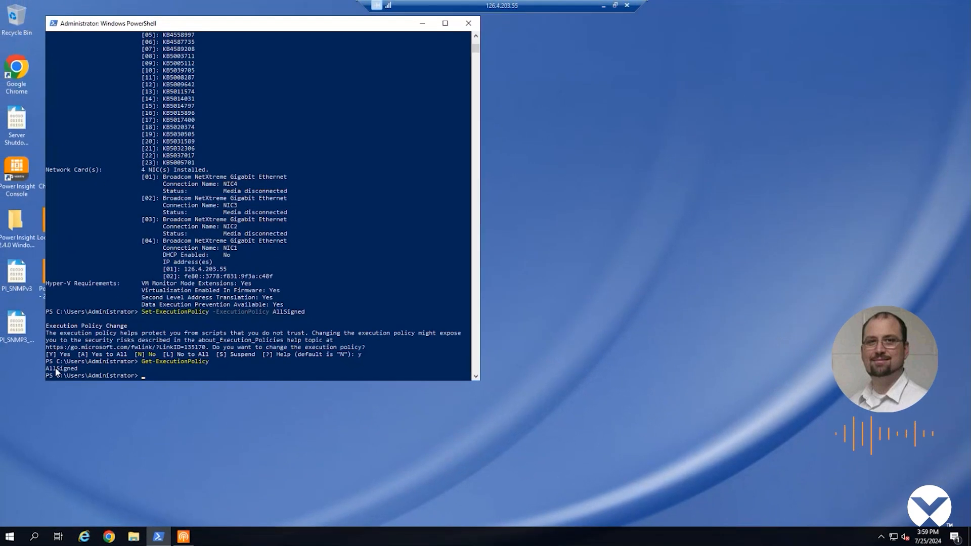
Start the Agent Installer from the taskbar and pass Prerequisites to reach Network Configuration for NIC1.
click(422, 24)
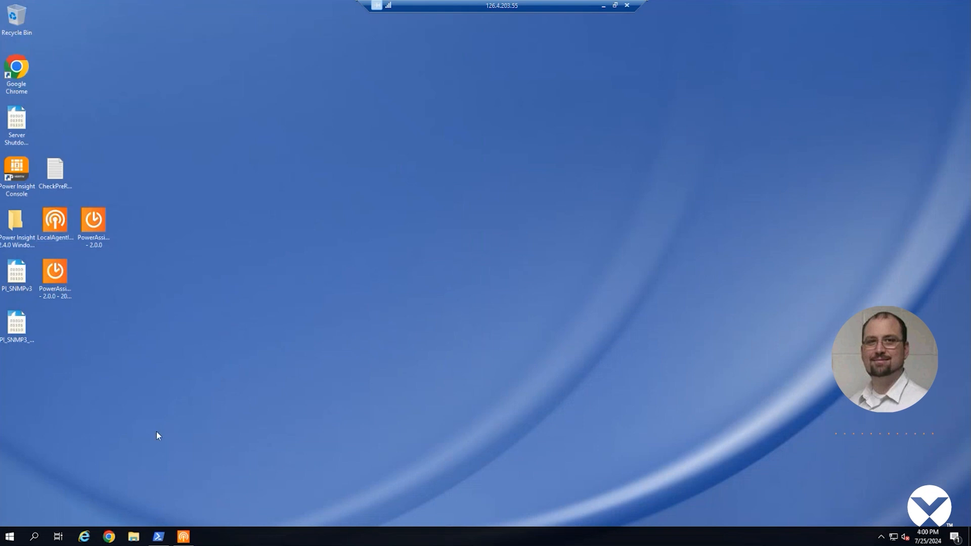
click(183, 537)
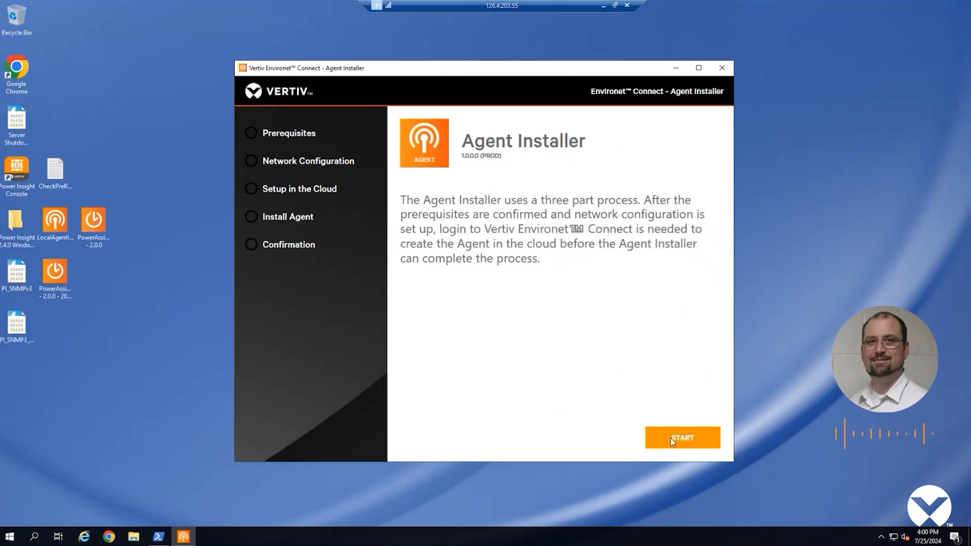
click(523, 316)
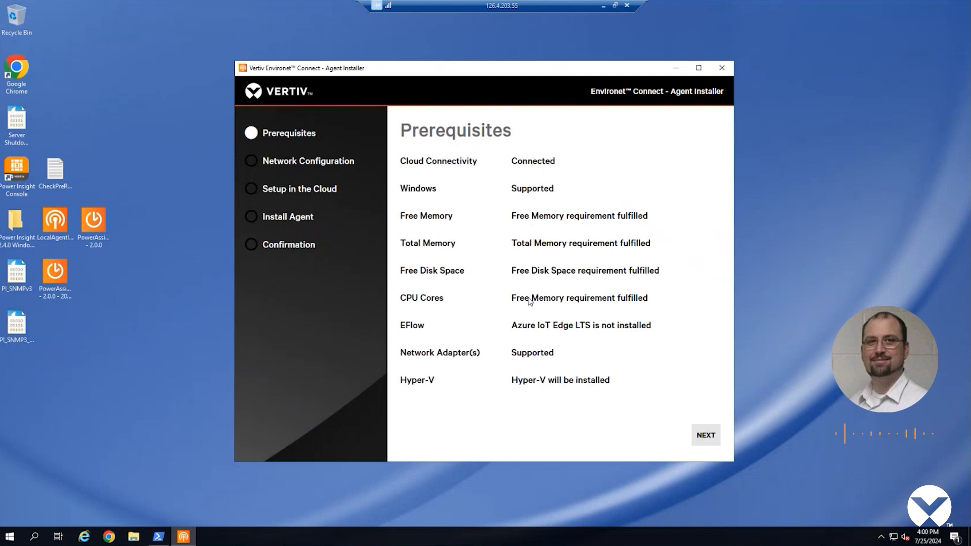
click(702, 438)
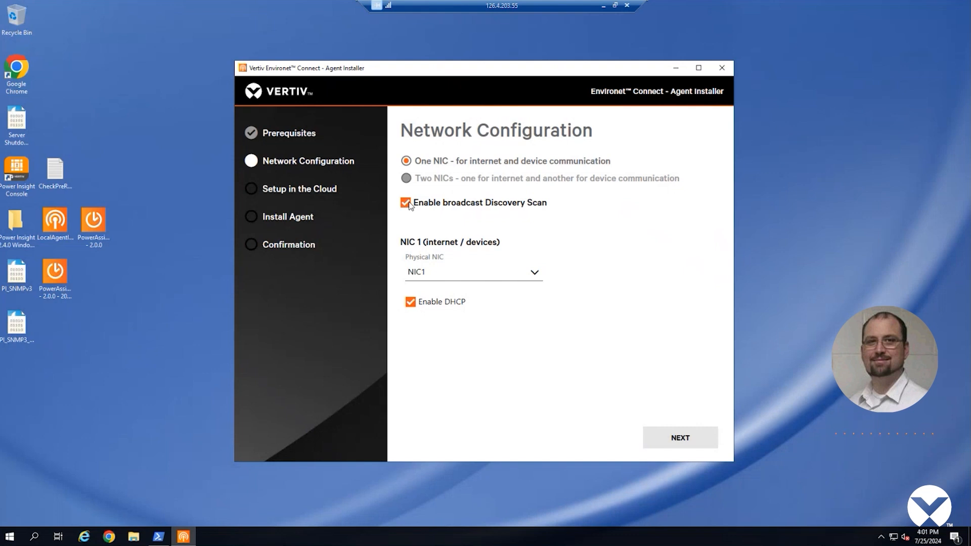
Keep DHCP on NIC1 and accept gateway 126.4.203.5 with DNS 10.200.203.200 and 10.88.19.200.
click(410, 302)
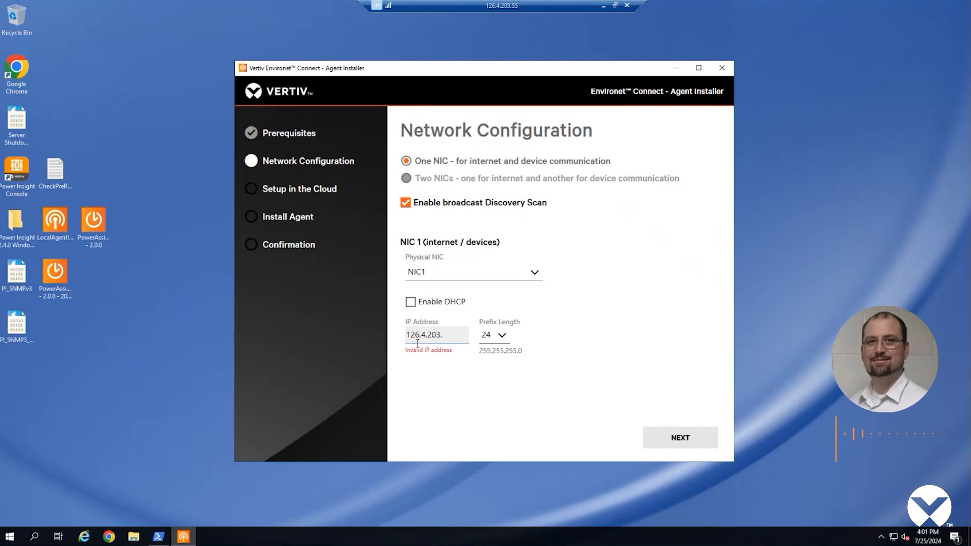
click(410, 304)
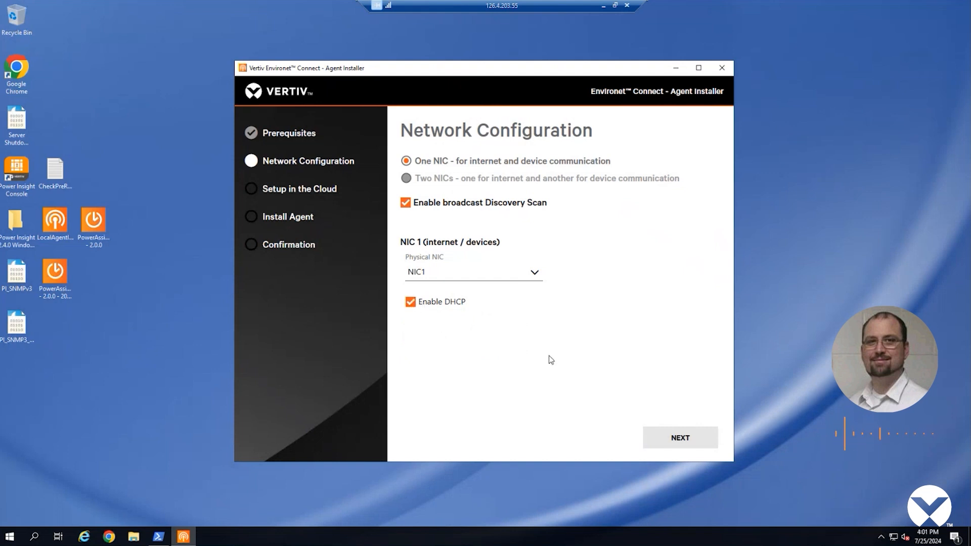
click(670, 440)
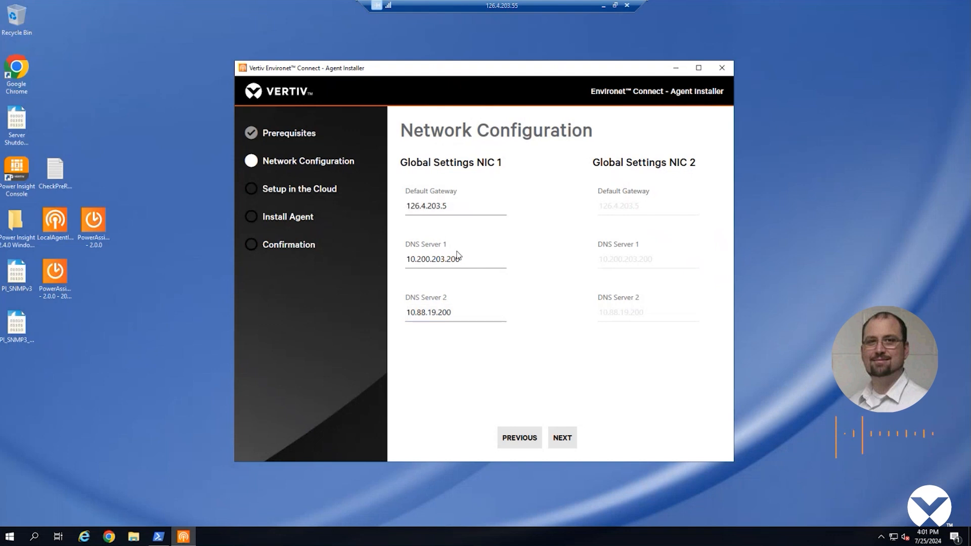
click(557, 436)
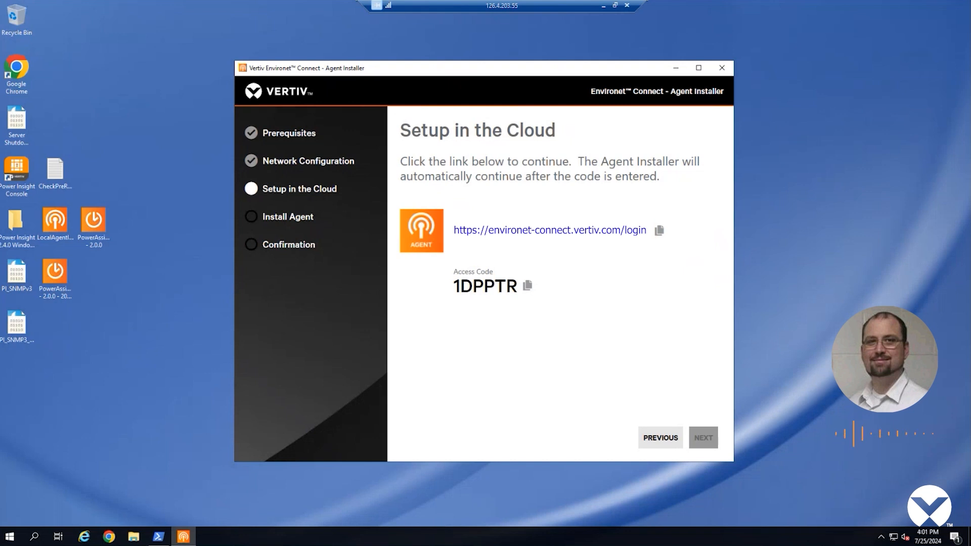
click(549, 231)
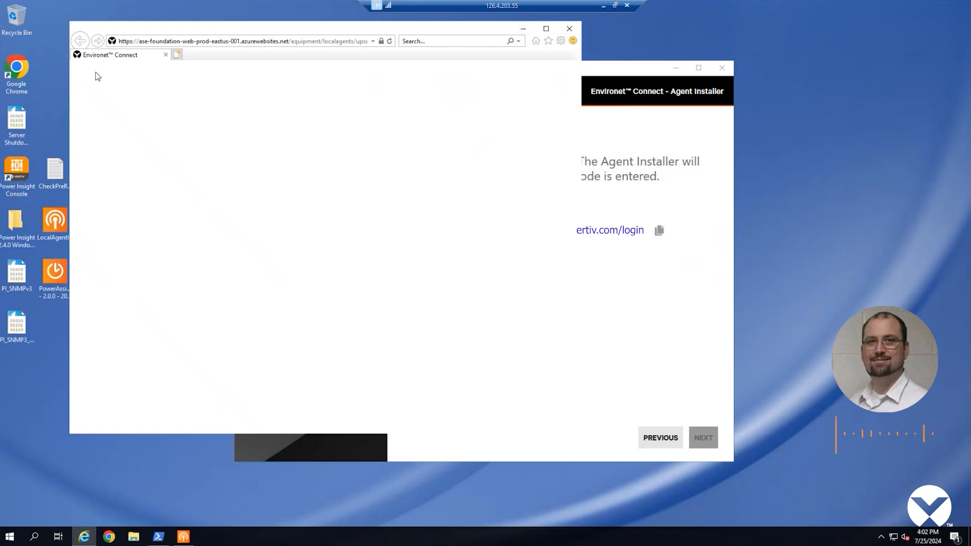
click(570, 29)
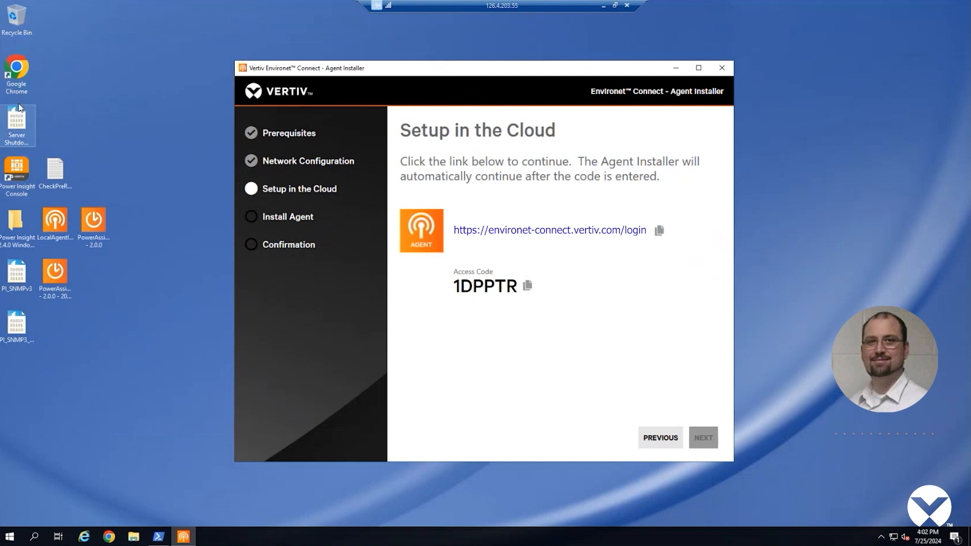
click(17, 75)
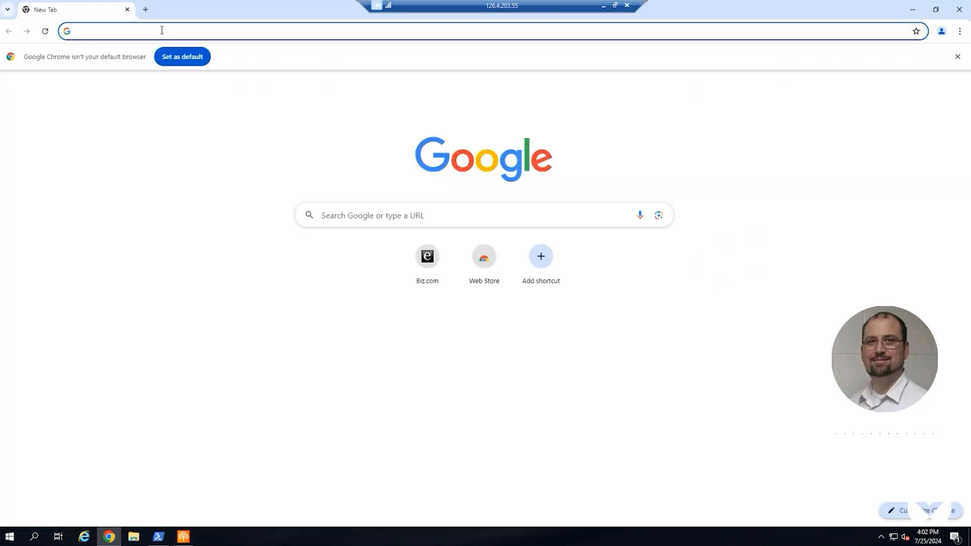
click(161, 30)
text(https://environet-connect.vertiv.com/)
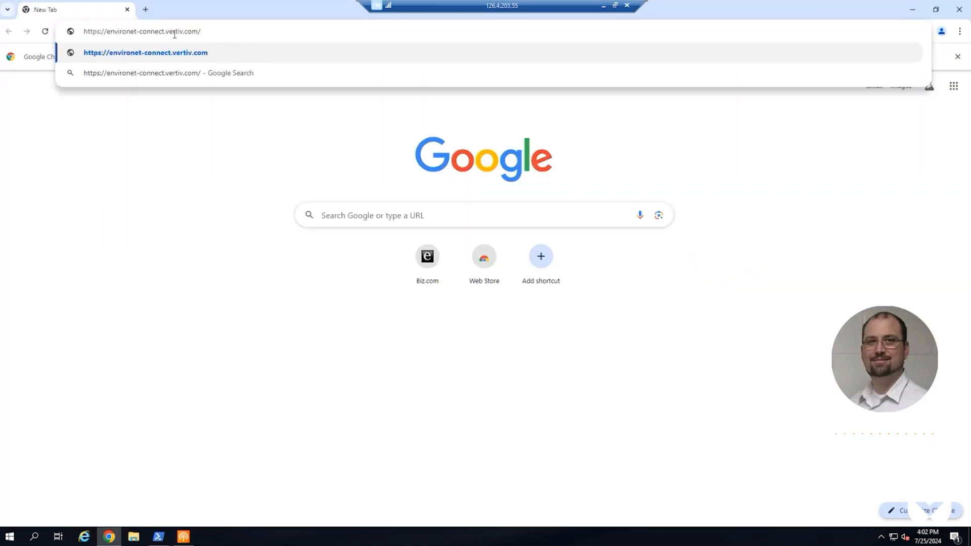
key(Return)
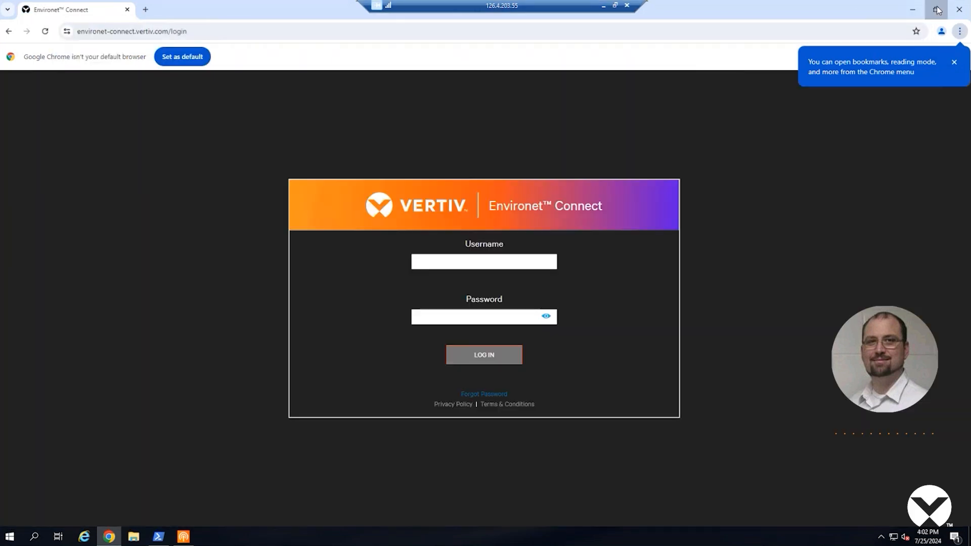
Log in to Environet Connect with the account username and password, placing the installer beside Chrome.
click(936, 9)
click(251, 176)
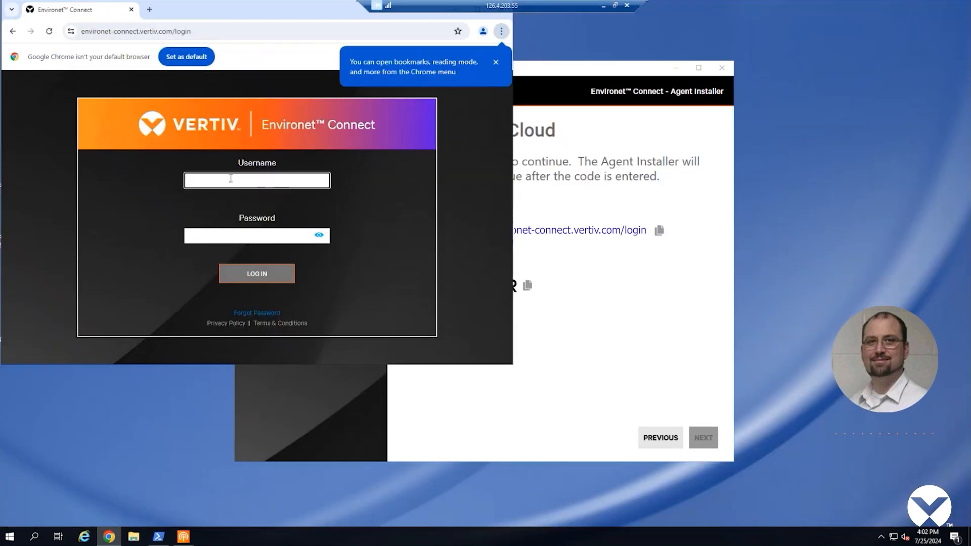
text(m)
key(BackSpace)
text(m)
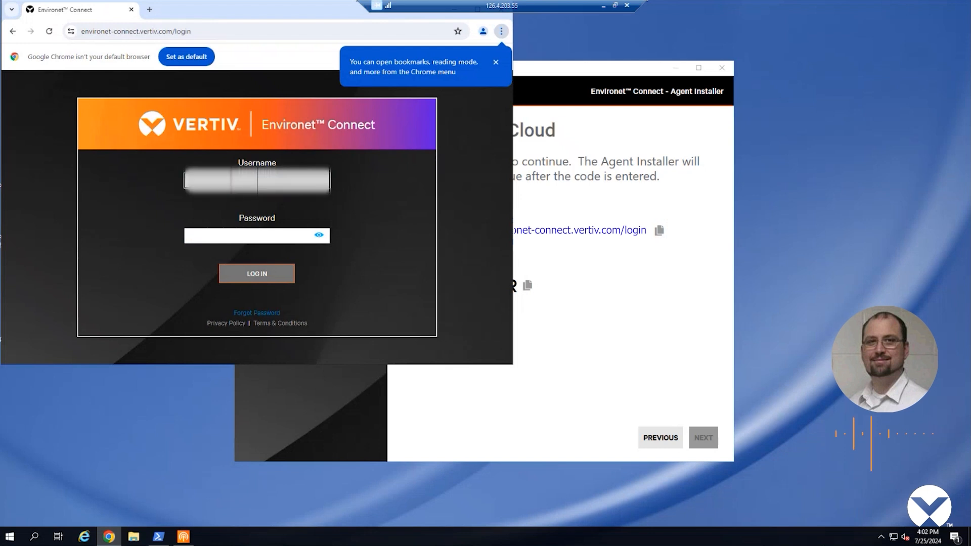
text(*************)
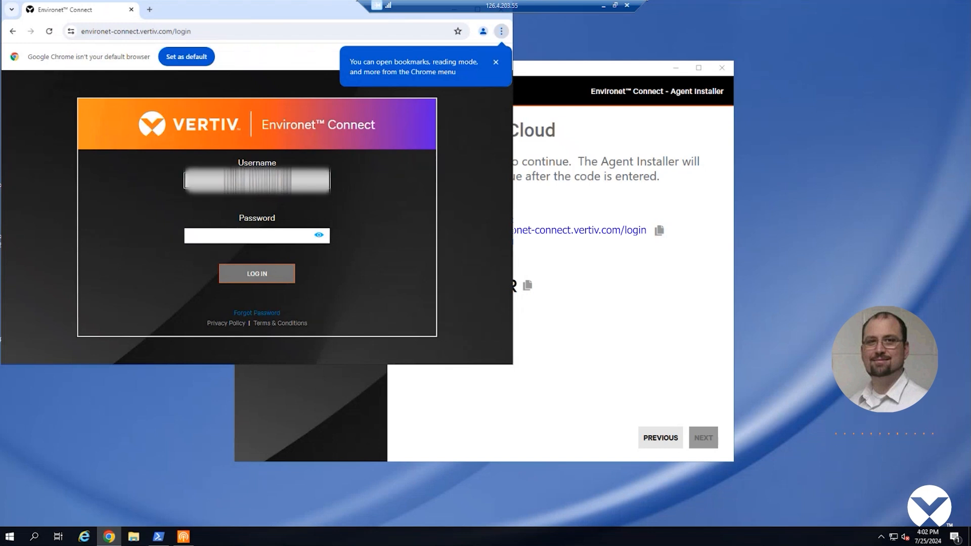
text(******)
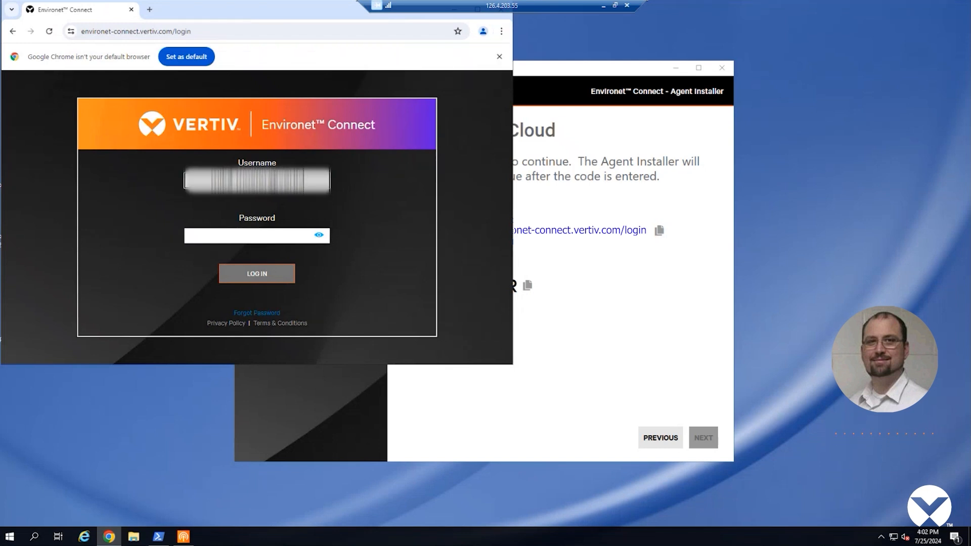
key(Tab)
text(*)
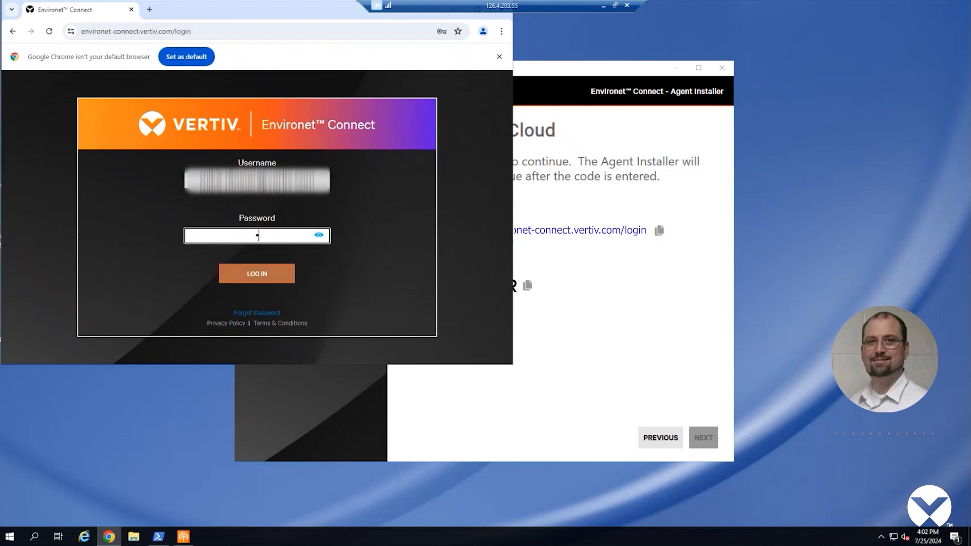
text(*********)
key(Return)
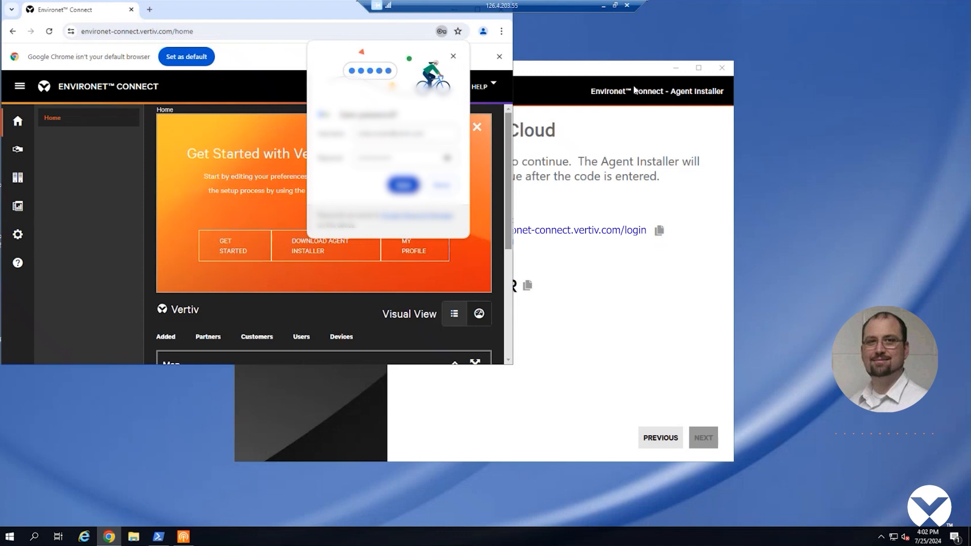
drag(613, 79, 829, 73)
click(440, 186)
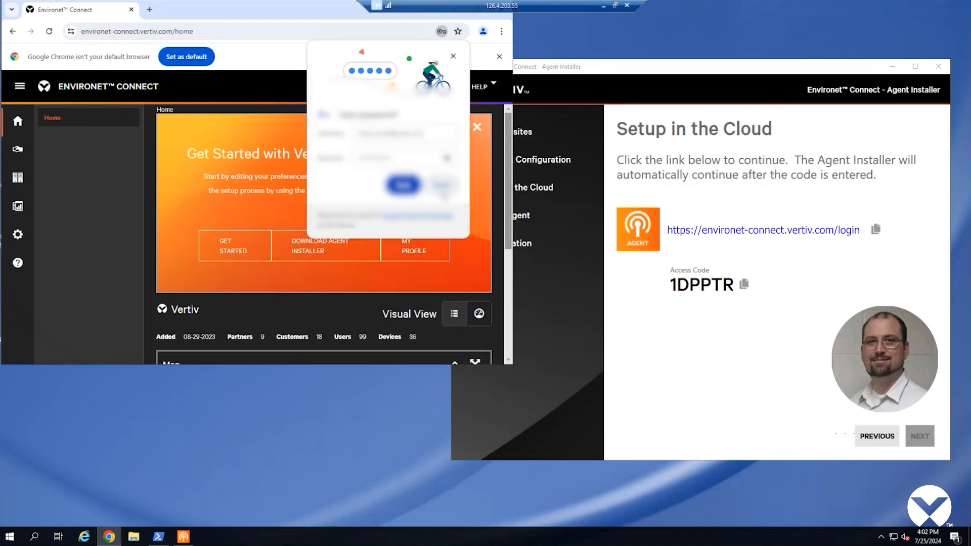
Start a new agent under Equipment > Local Agents for customer Delaware Product lab cust 1.
click(19, 177)
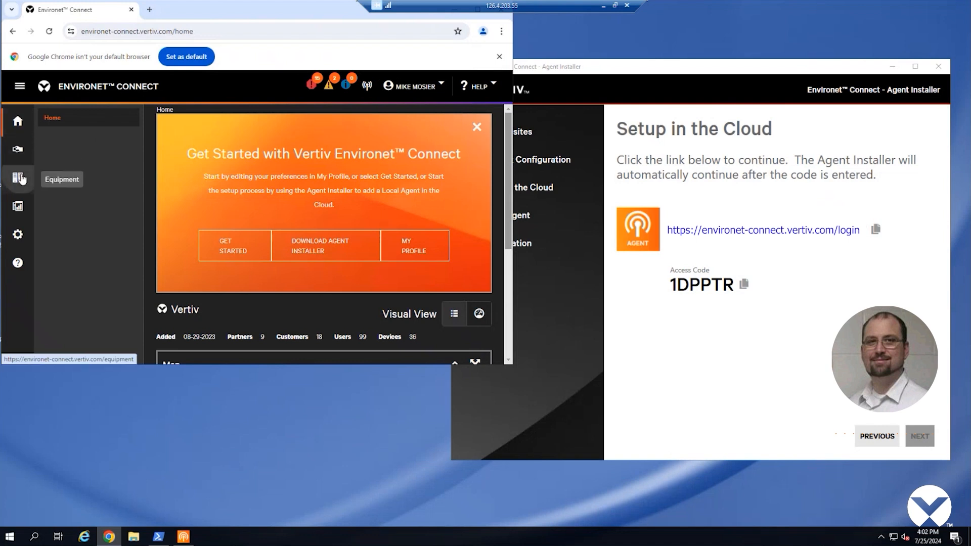
click(68, 163)
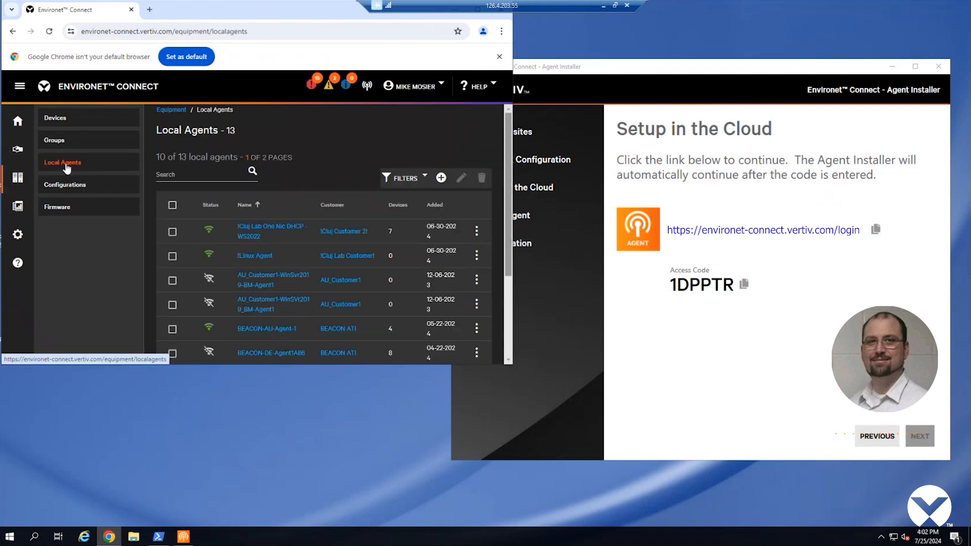
click(442, 178)
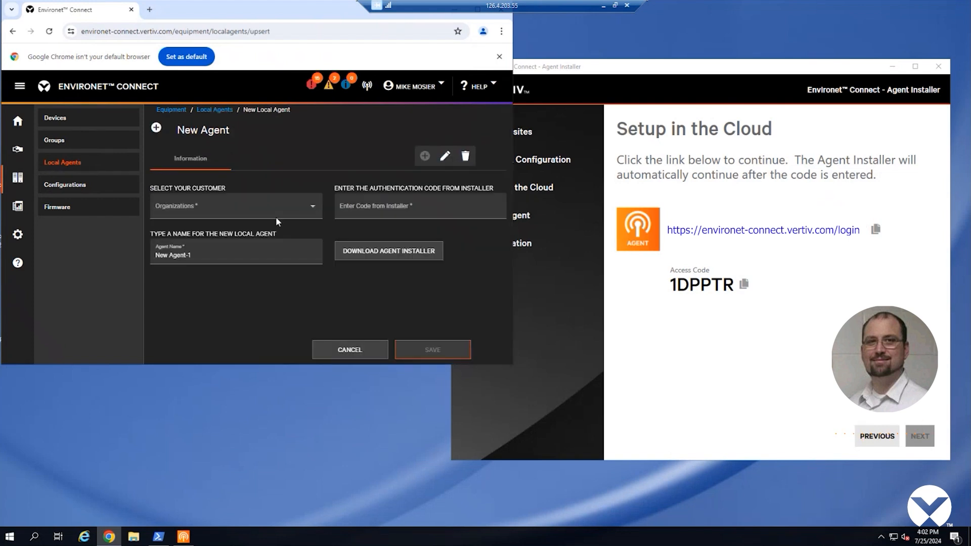
click(317, 207)
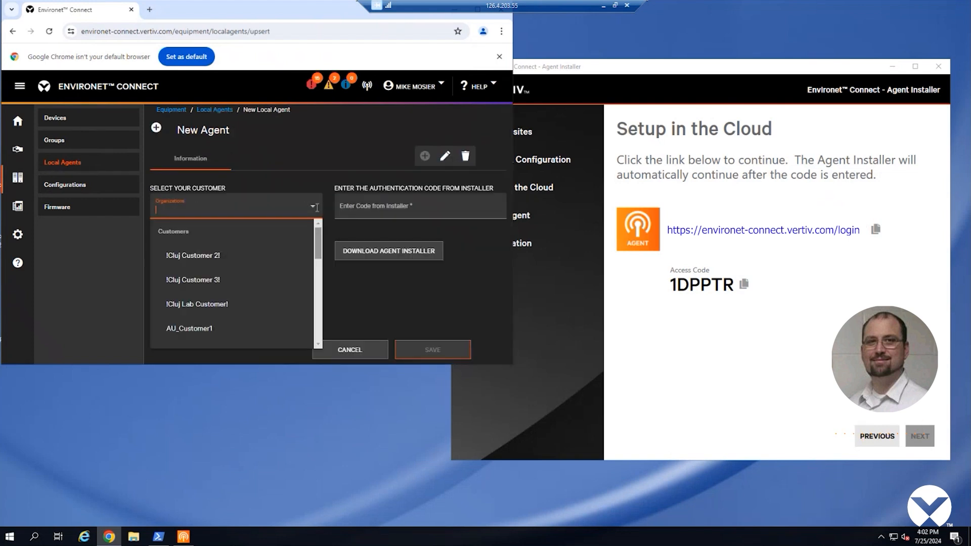
scroll(238, 275, down, 3)
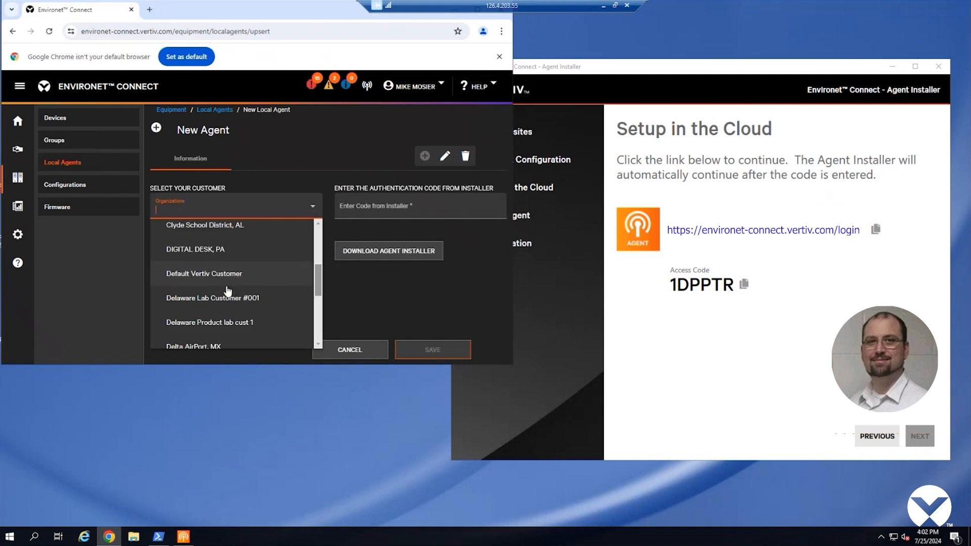
click(222, 323)
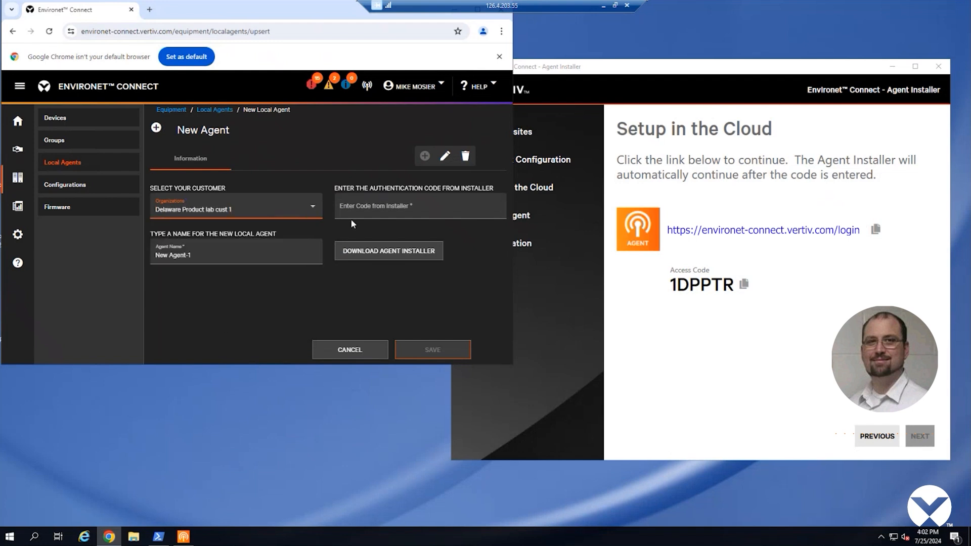
click(380, 207)
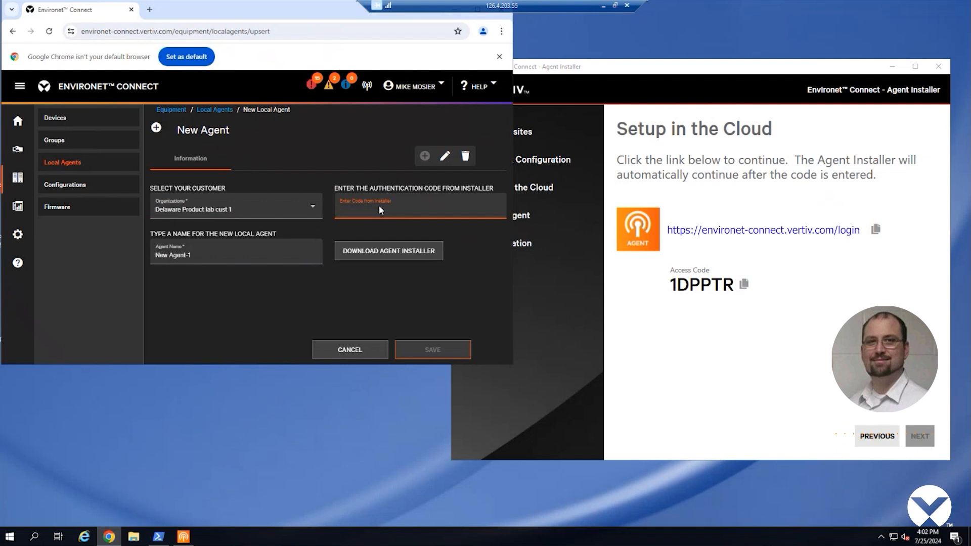
click(744, 284)
click(362, 211)
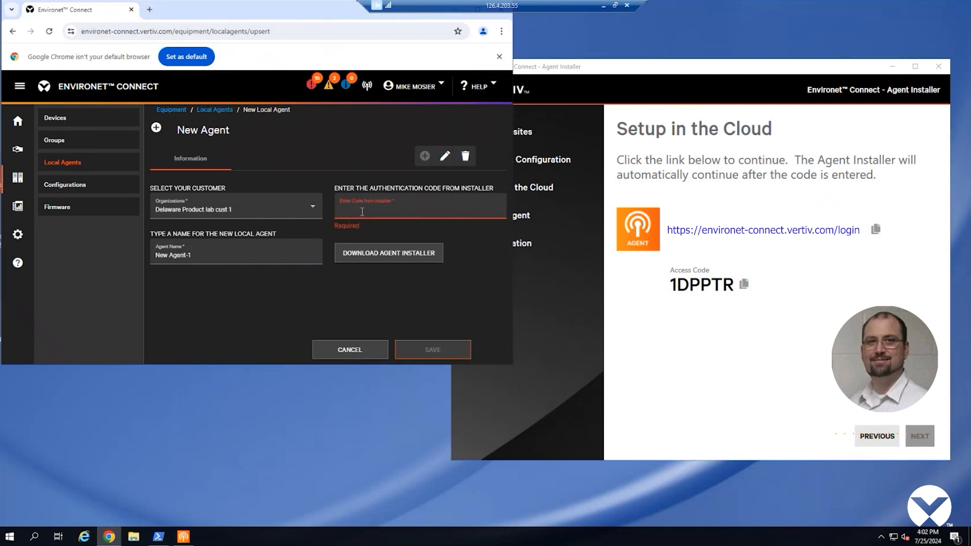
key(ctrl+v)
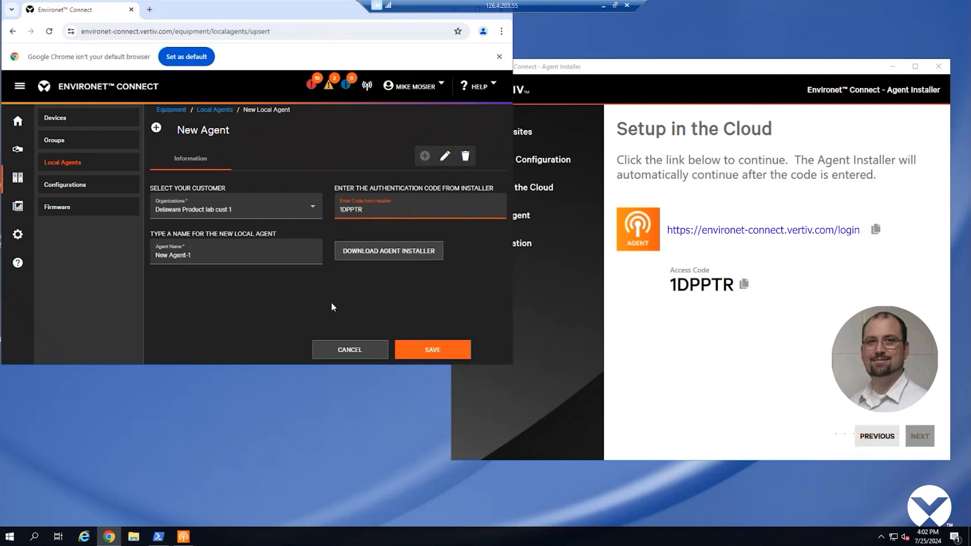
click(188, 254)
drag(187, 254, 151, 251)
text(Test Agent)
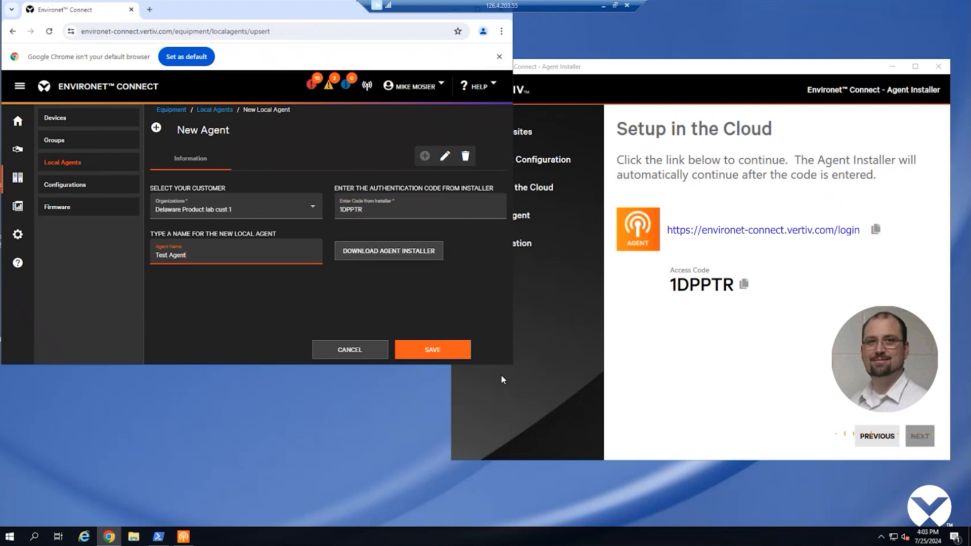
click(458, 354)
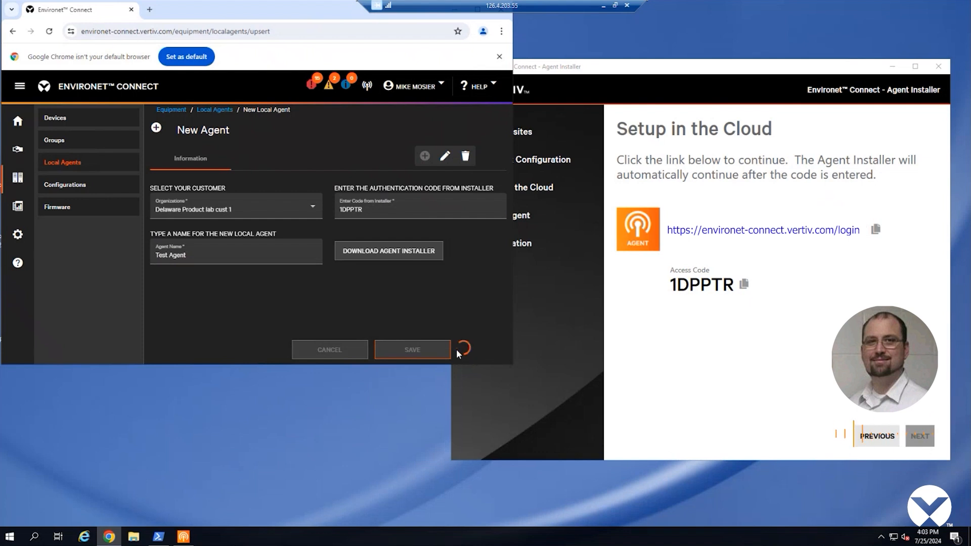
Return to the installer and click DONE once it confirms the agent installed successfully.
click(641, 67)
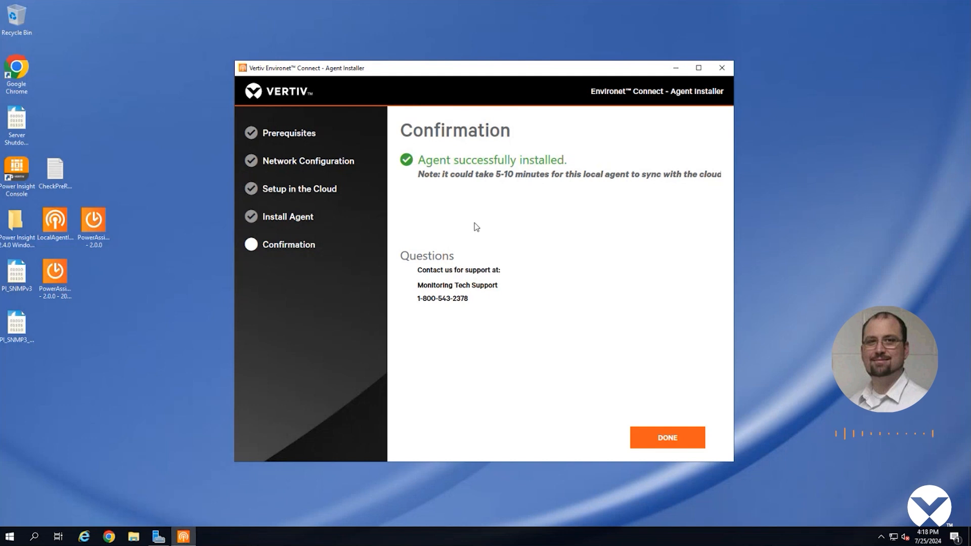
click(665, 436)
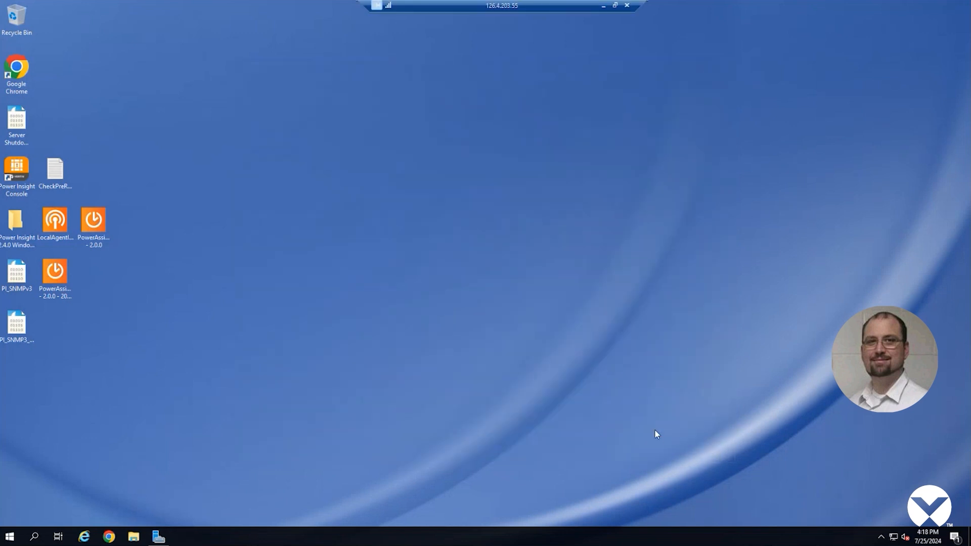